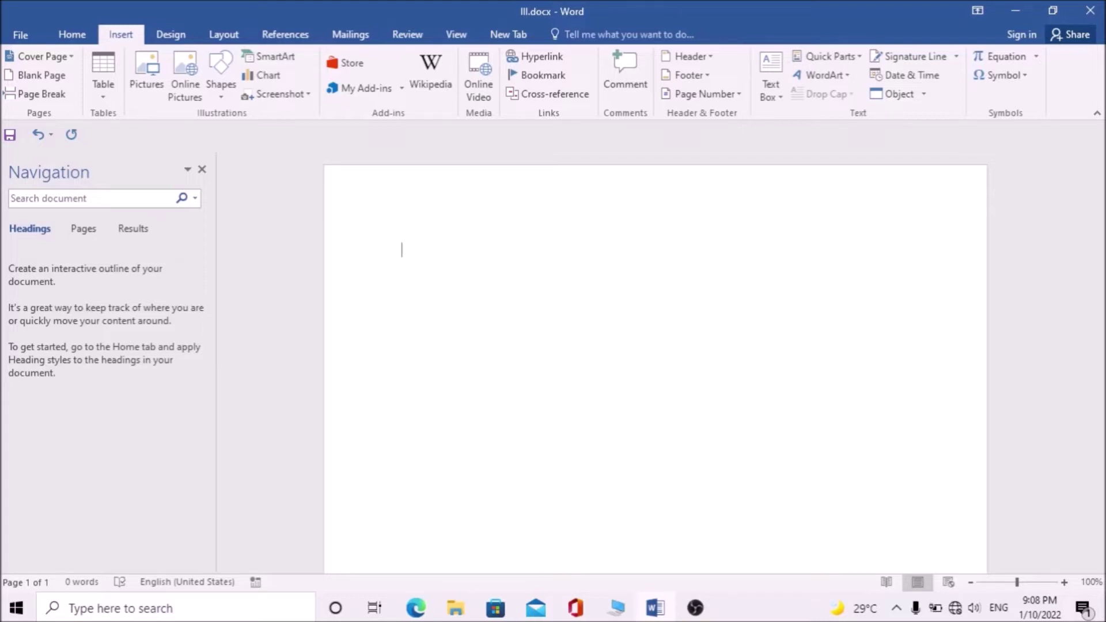
Step: Insert the Blank header design from the Header gallery at the top of the page
{"action": "key", "text": "alt"}
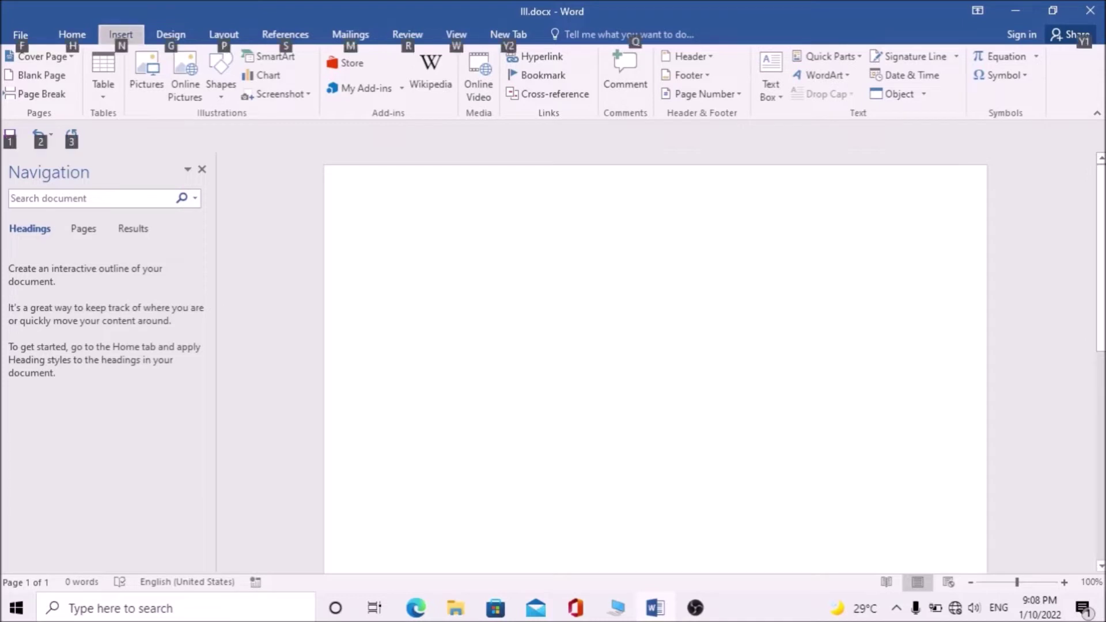
{"action": "key", "text": "alt"}
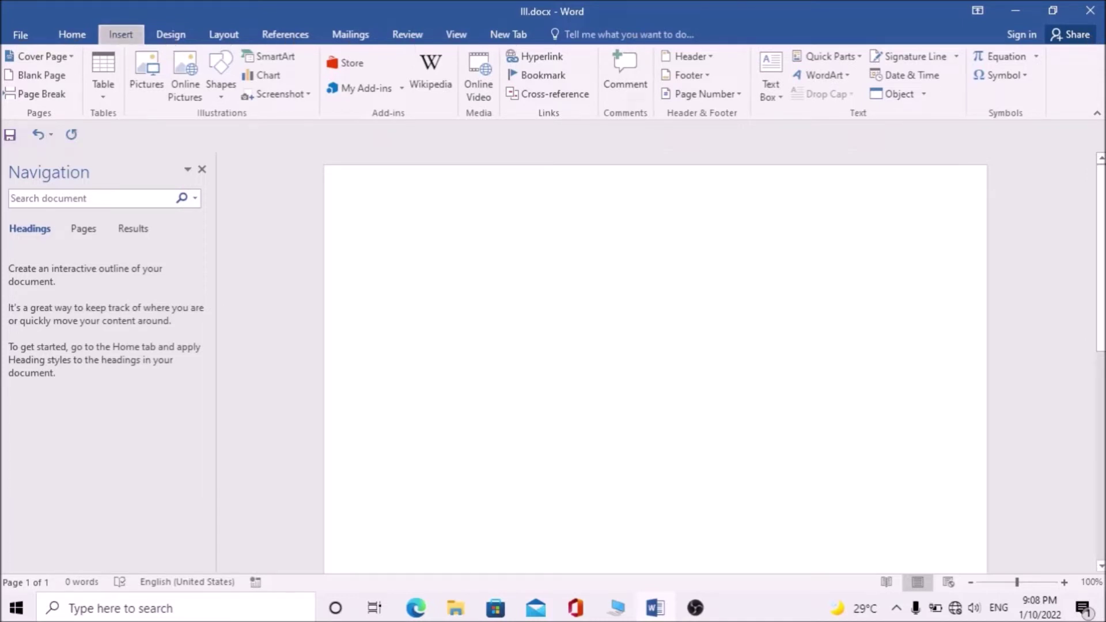
{"action": "key", "text": "alt"}
{"action": "key", "text": "n"}
{"action": "key", "text": "h"}
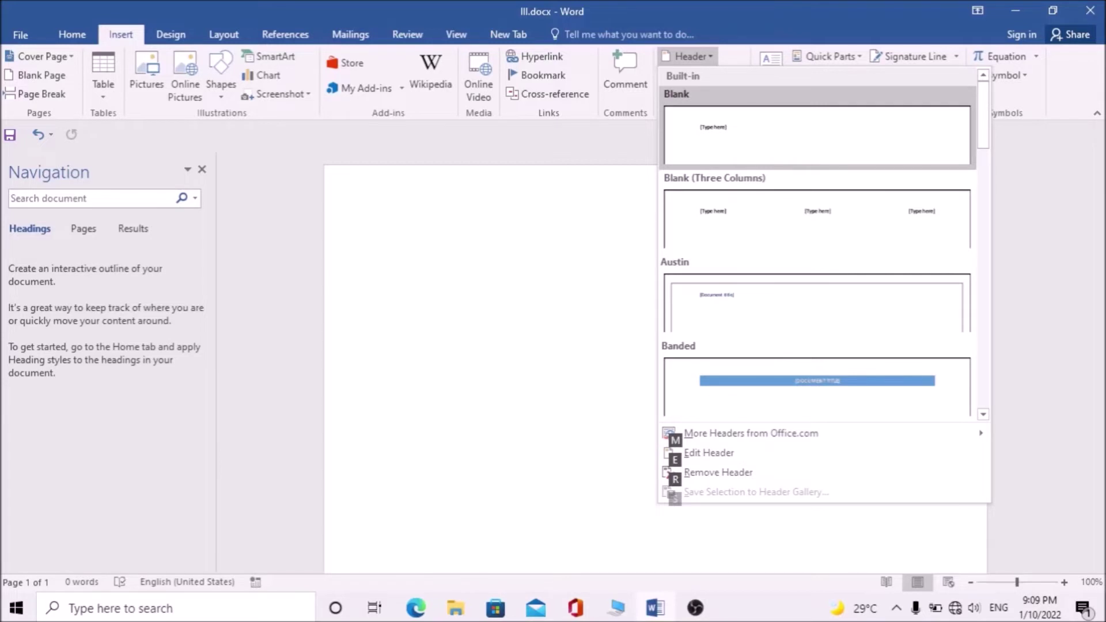
{"action": "key", "text": "Escape"}
{"action": "key", "text": "alt+n"}
{"action": "key", "text": "h"}
{"action": "key", "text": "Return"}
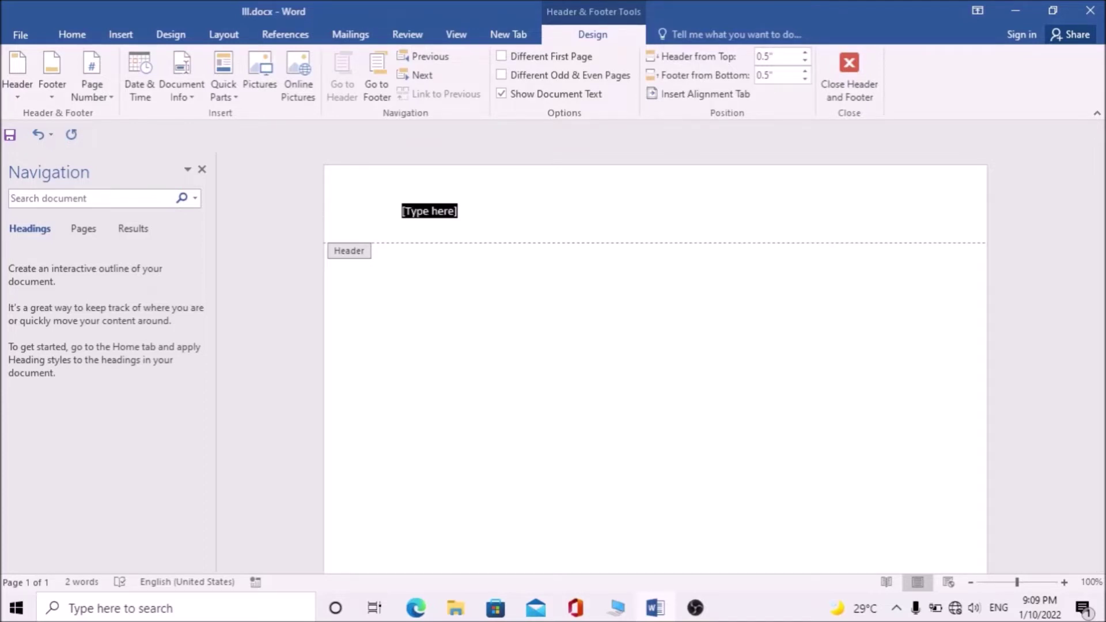
Step: Type 'Tech tamilan' in the header in bold, italic, underlined, slightly larger, centred text, then close it
{"action": "type", "text": "Tech "}
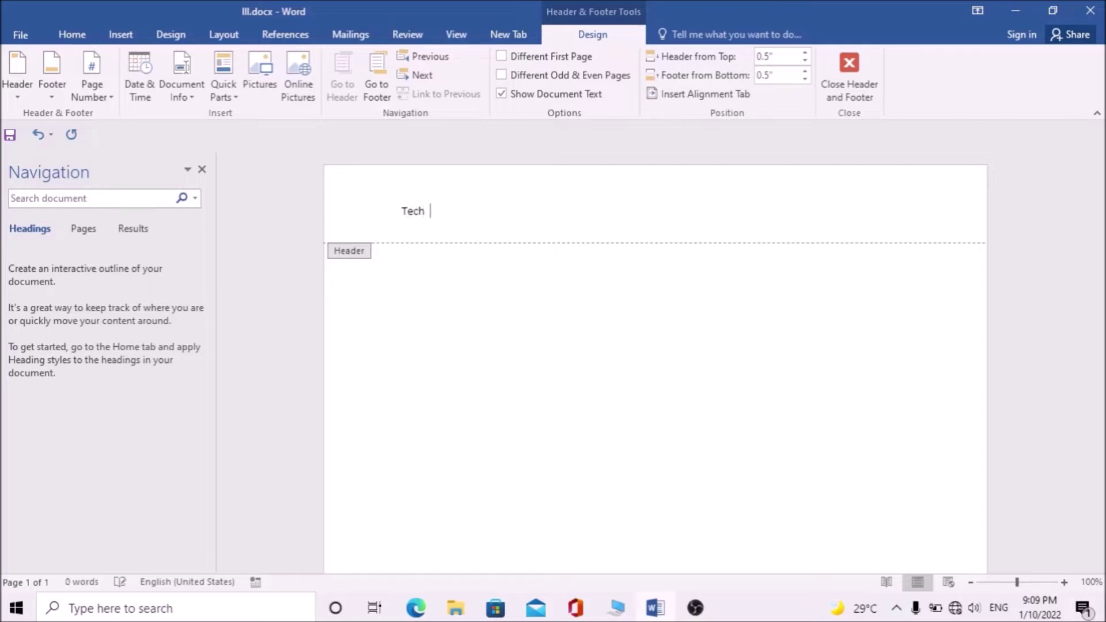
{"action": "type", "text": "tamilan"}
{"action": "key", "text": "ctrl+a"}
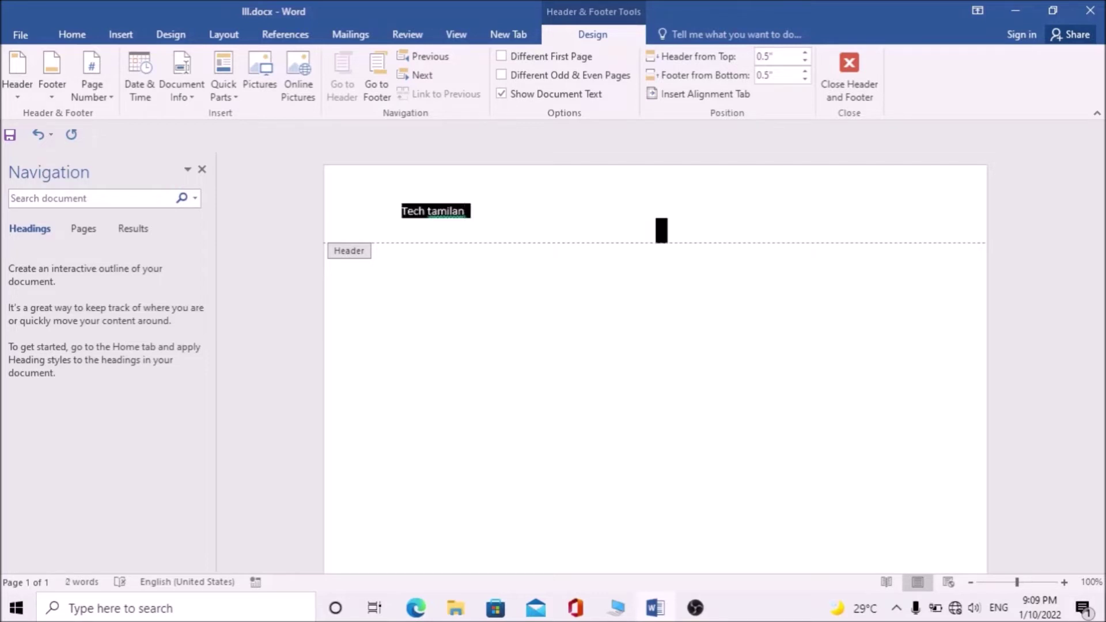
{"action": "key", "text": "ctrl+b"}
{"action": "key", "text": "ctrl+i"}
{"action": "key", "text": "ctrl+u"}
{"action": "key", "text": "ctrl+shift+period"}
{"action": "key", "text": "ctrl+shift+period"}
{"action": "key", "text": "ctrl+shift+period"}
{"action": "key", "text": "ctrl+shift+period"}
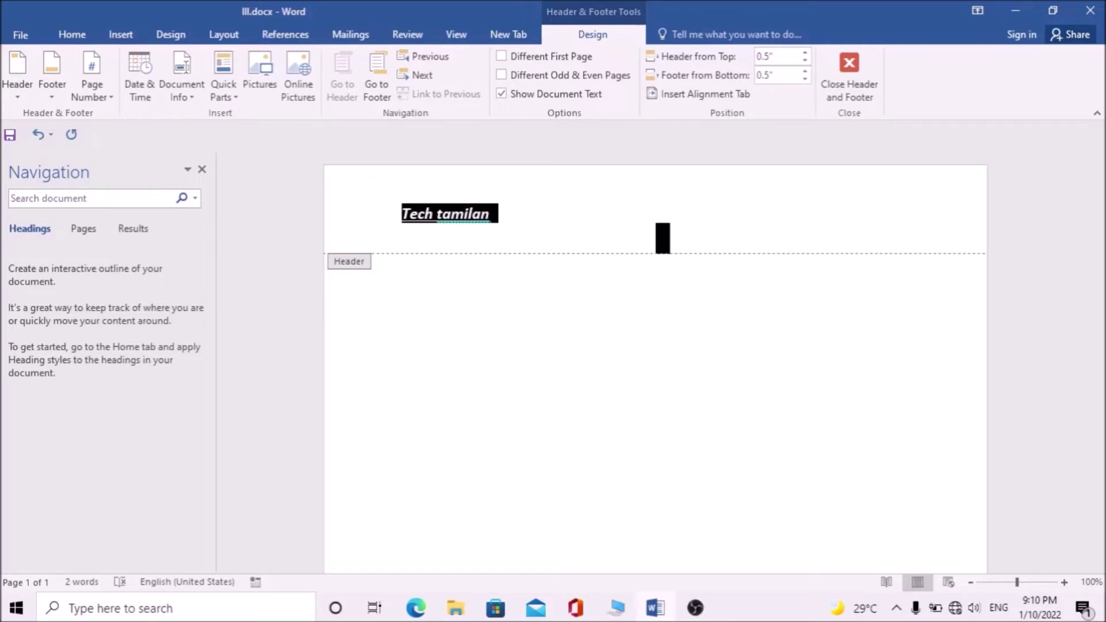
{"action": "key", "text": "ctrl+e"}
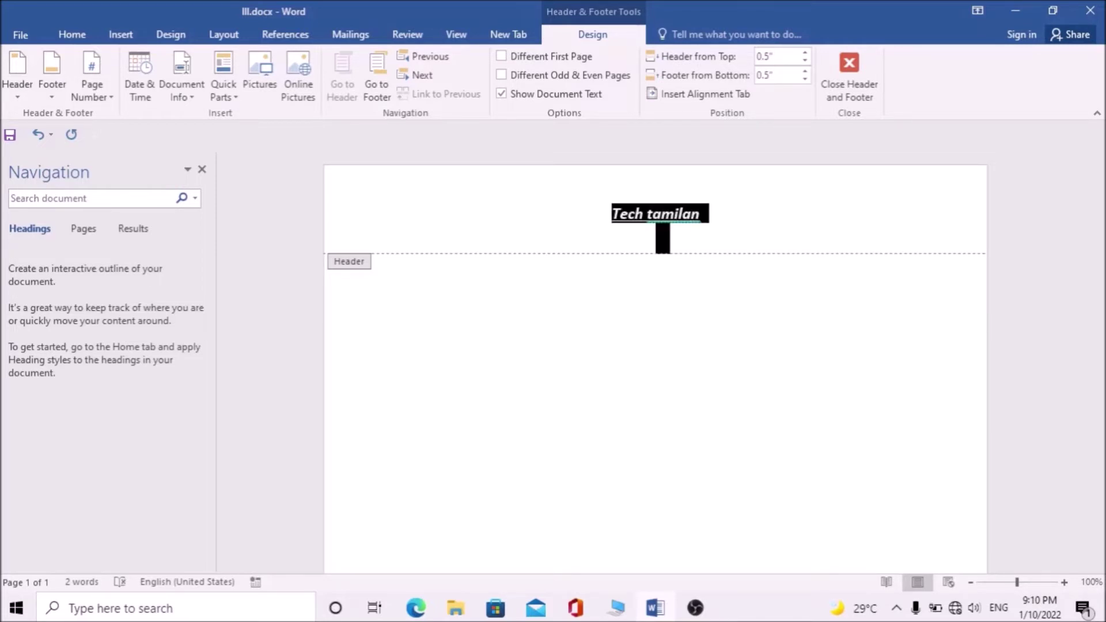
{"action": "key", "text": "Escape"}
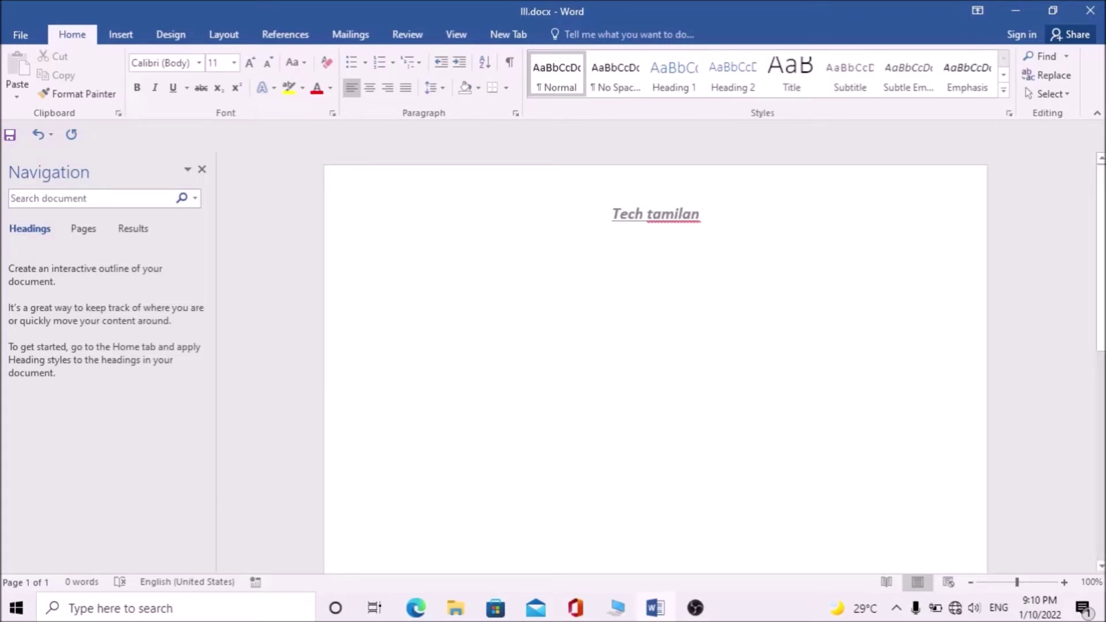
{"action": "key", "text": "alt"}
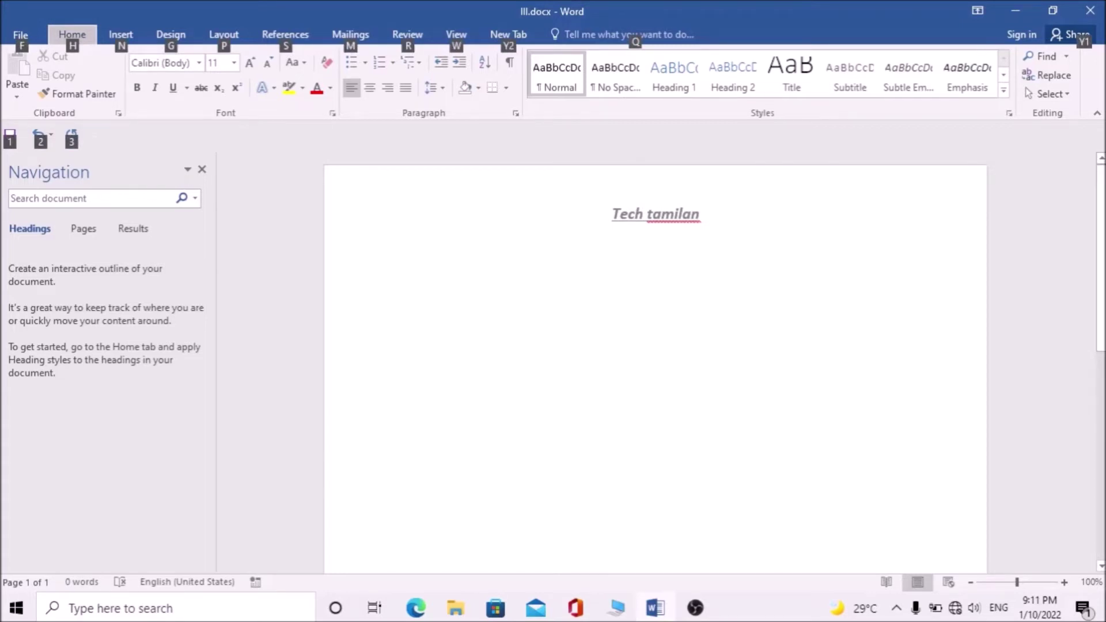
{"action": "key", "text": "n"}
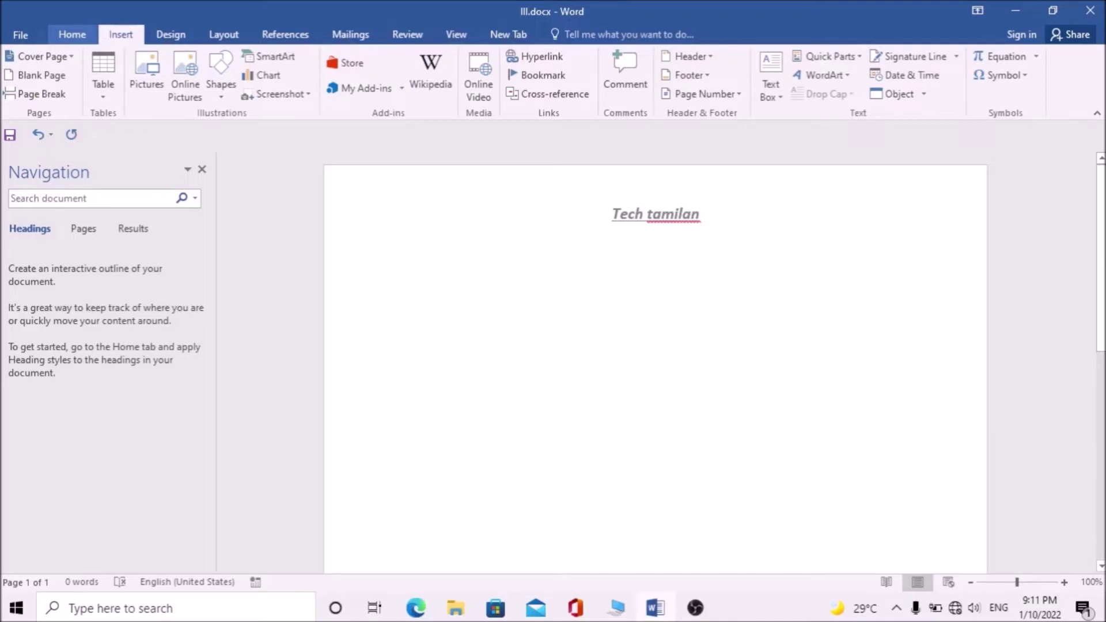
{"action": "key", "text": "h"}
{"action": "key", "text": "e"}
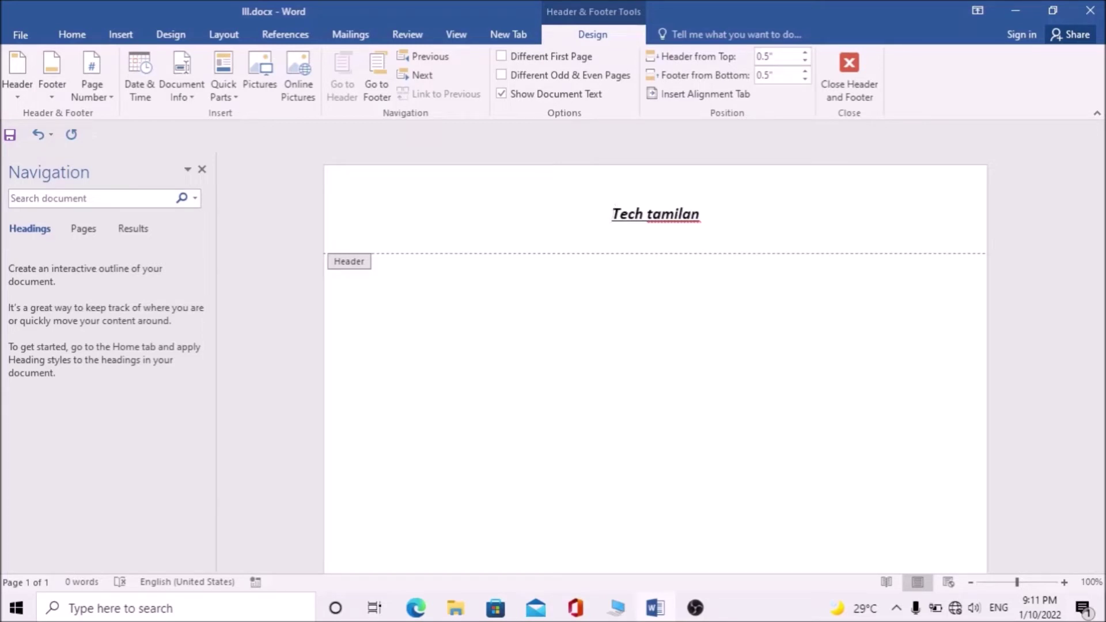
{"action": "key", "text": "Escape"}
{"action": "key", "text": "alt+q"}
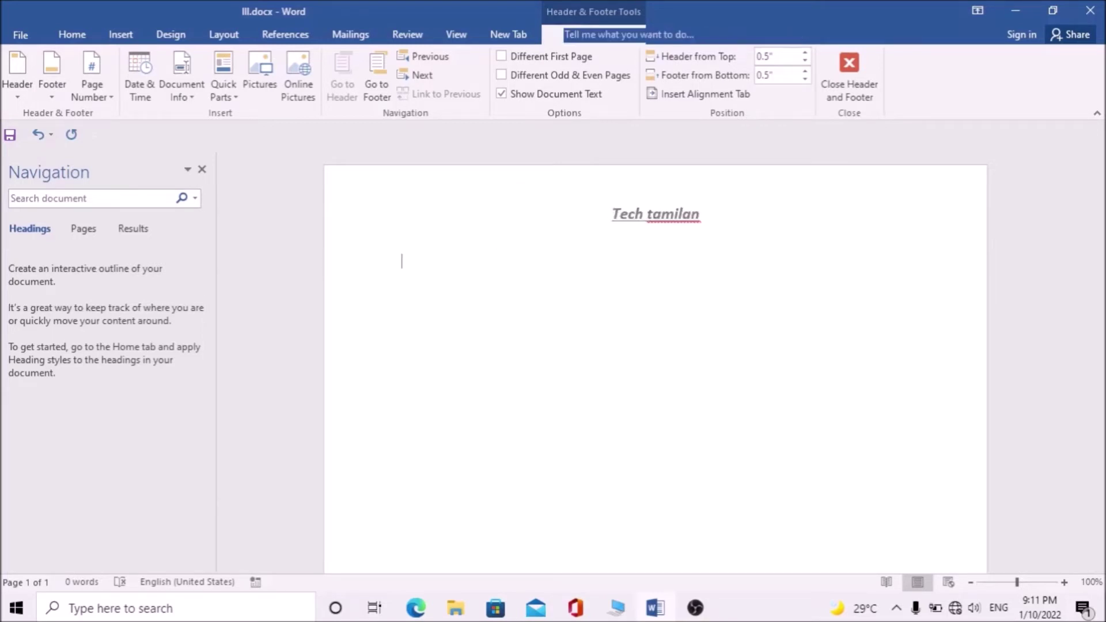
{"action": "key", "text": "Escape"}
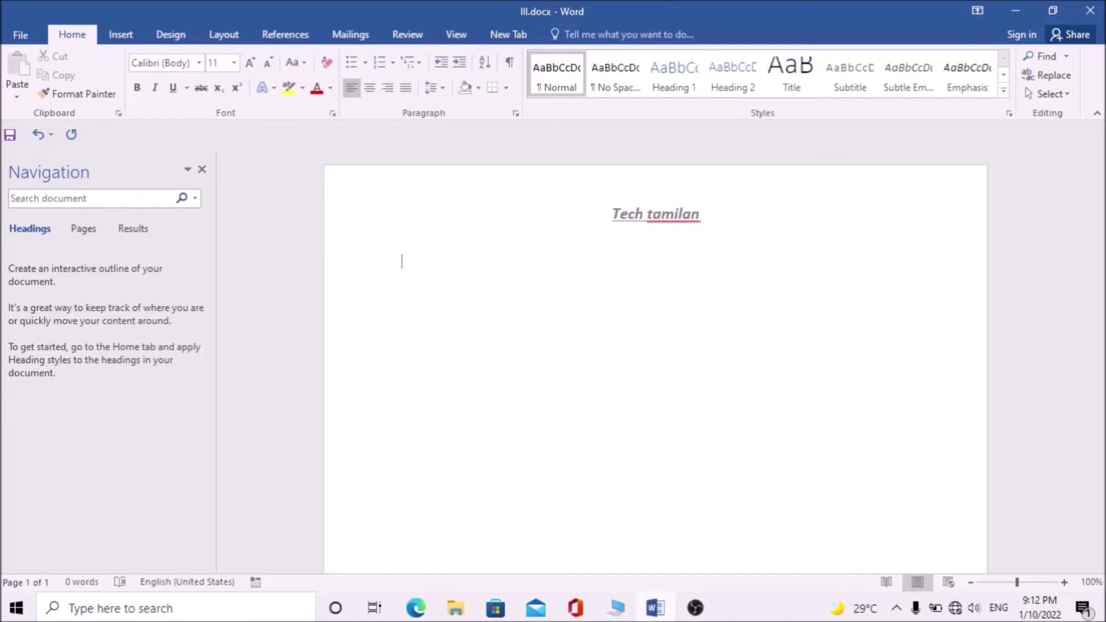
Step: Open the Insert Picture dialog using the Insert > Pictures keyboard shortcuts
{"action": "key", "text": "alt"}
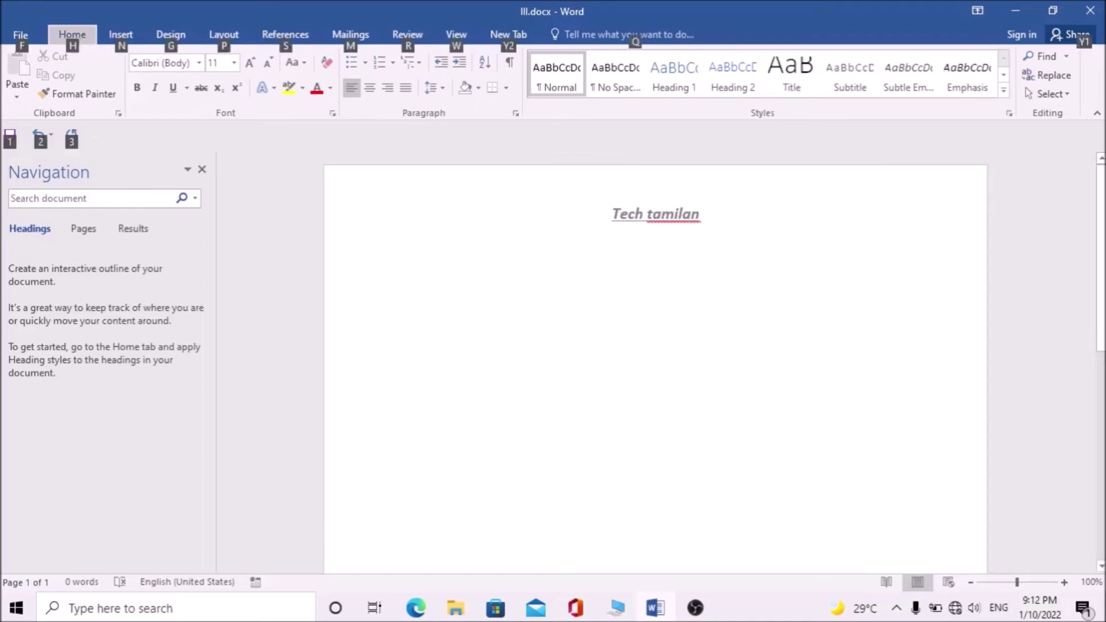
{"action": "key", "text": "n"}
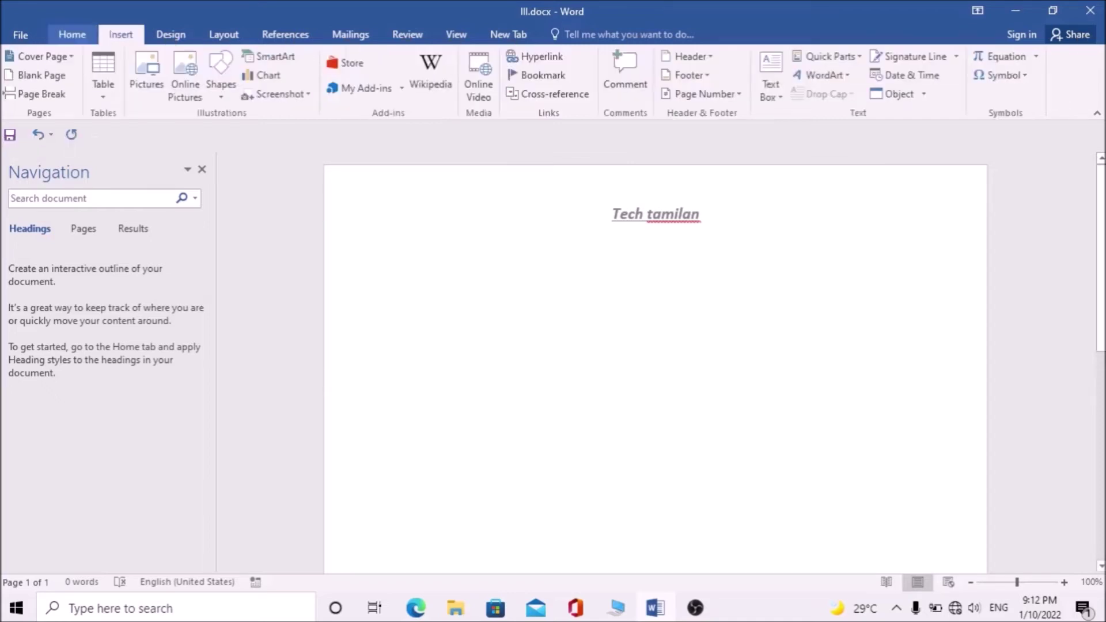
{"action": "key", "text": "alt+n"}
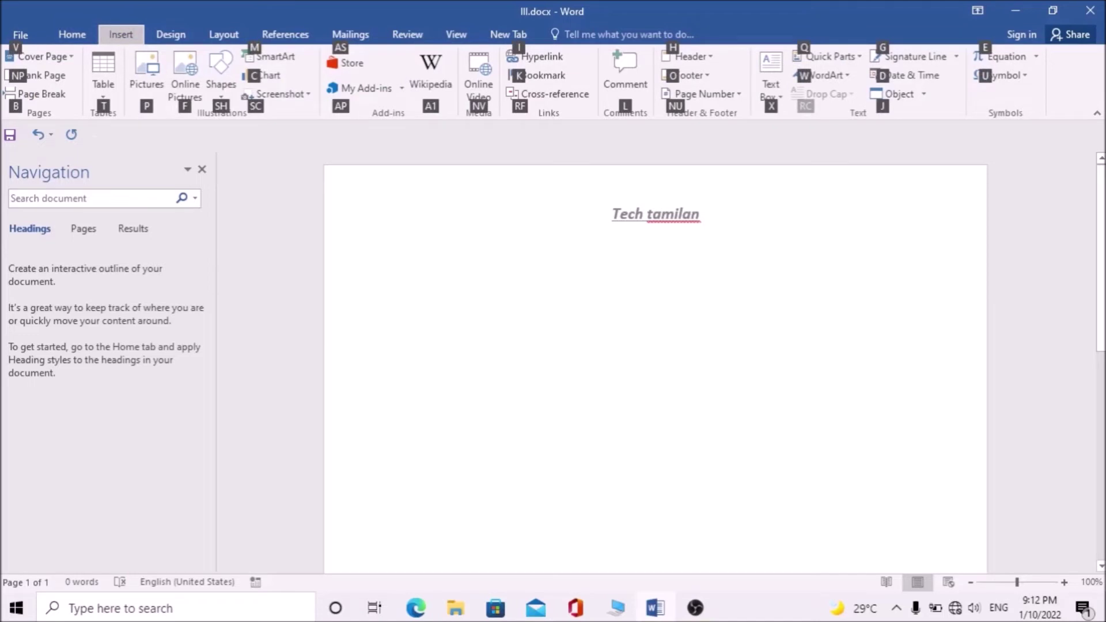
{"action": "key", "text": "Escape"}
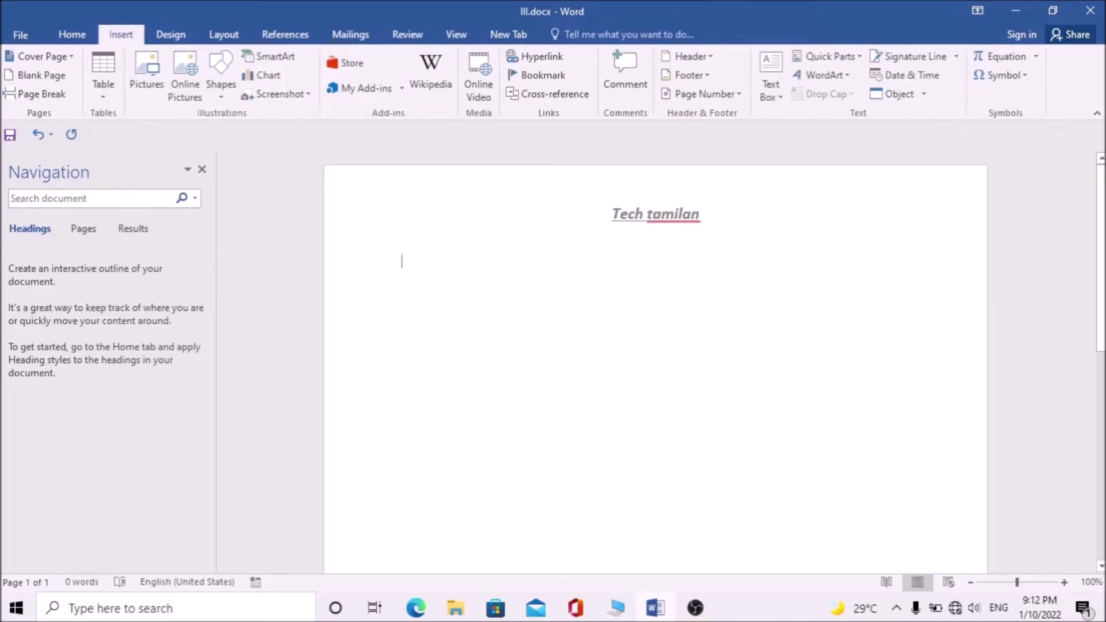
{"action": "key", "text": "alt+n"}
{"action": "key", "text": "p"}
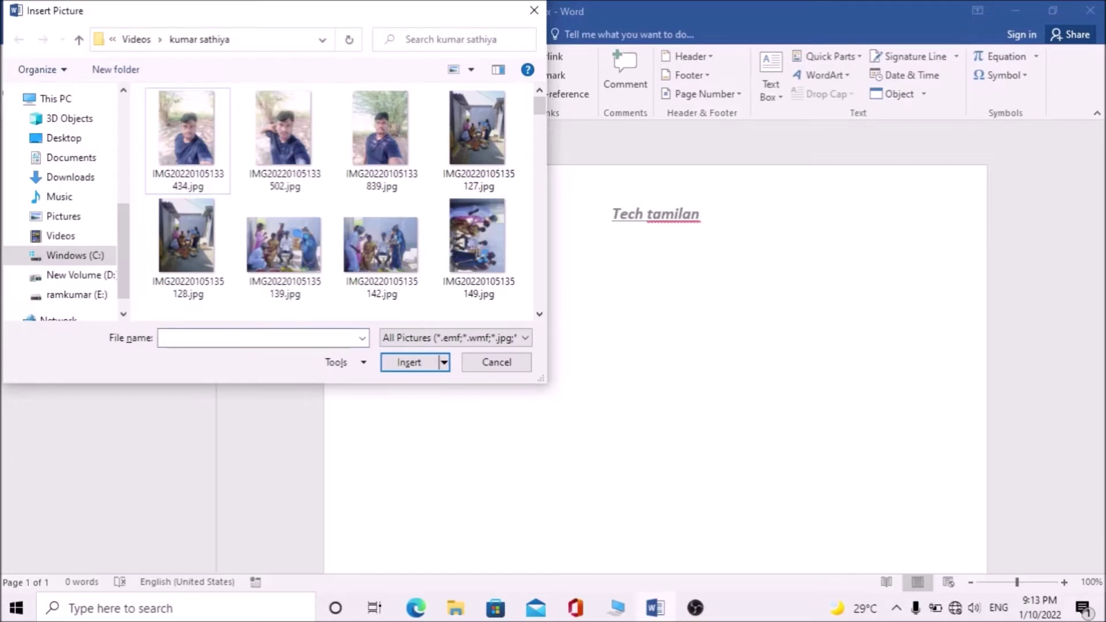
Step: Insert the shed photo IMG20220105135128.jpg below the header and review its layout options
{"action": "left_click", "coordinate": [284, 138]}
{"action": "left_click", "coordinate": [187, 248]}
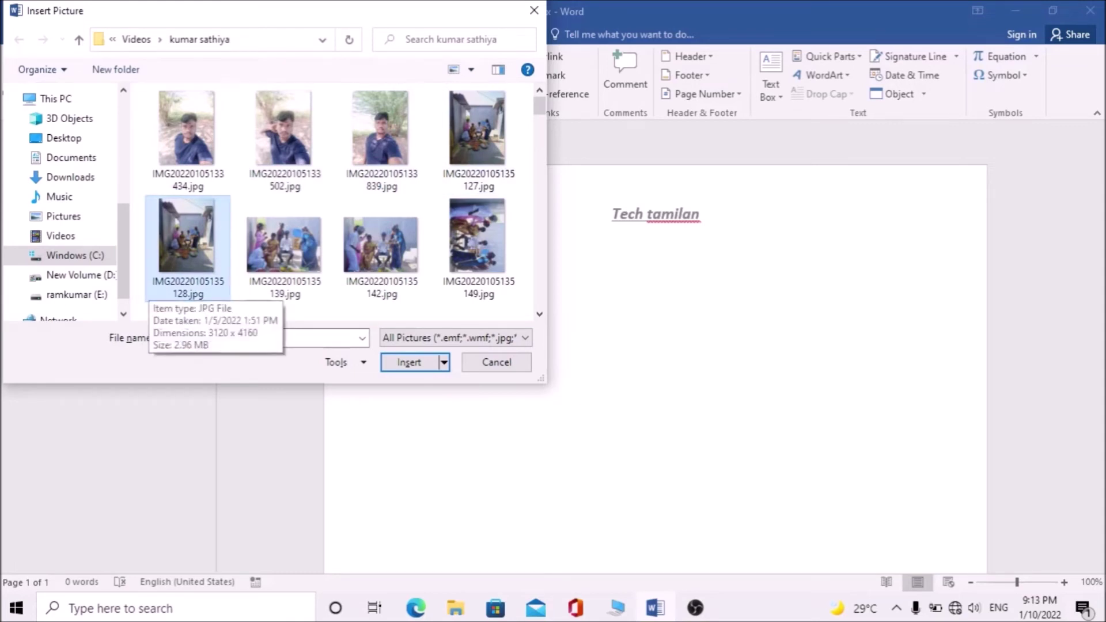
{"action": "double_click", "coordinate": [188, 245]}
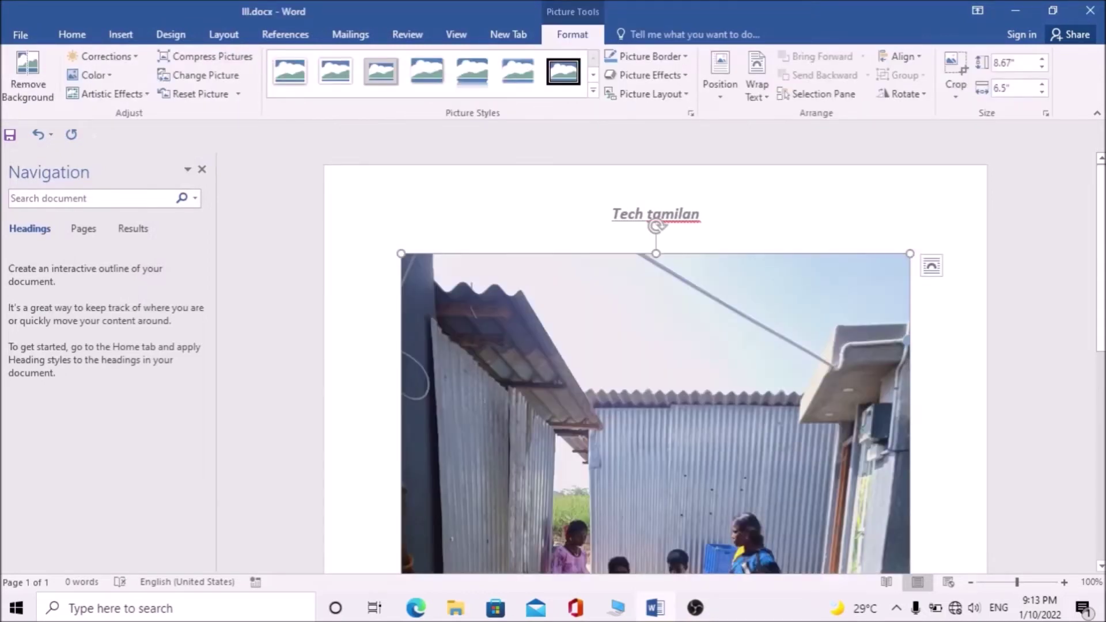
{"action": "left_click", "coordinate": [931, 265]}
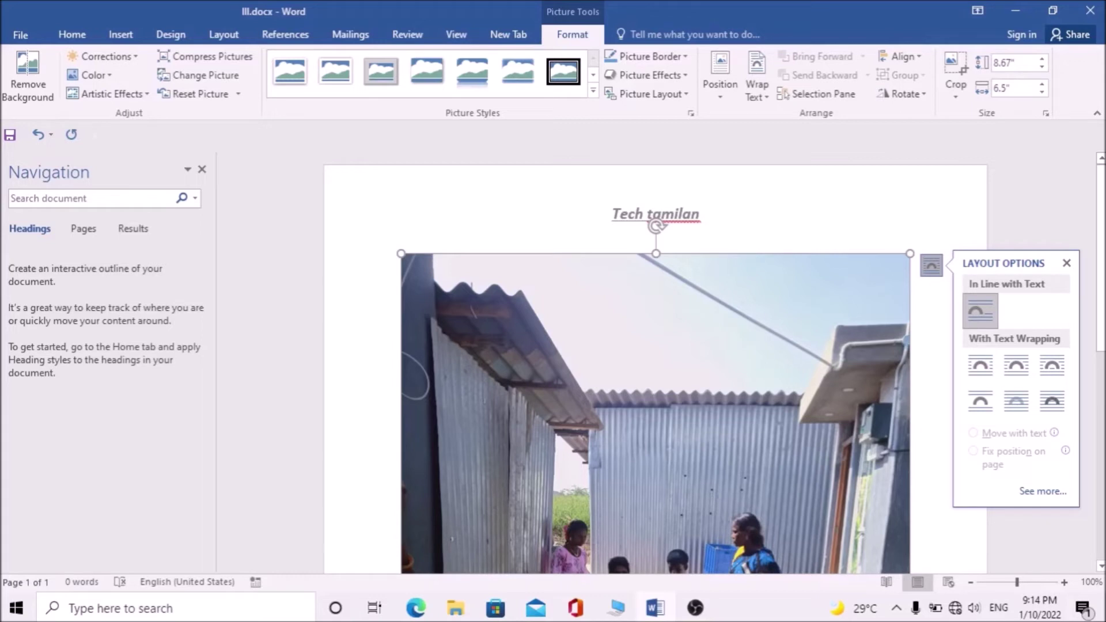
{"action": "right_click", "coordinate": [297, 242]}
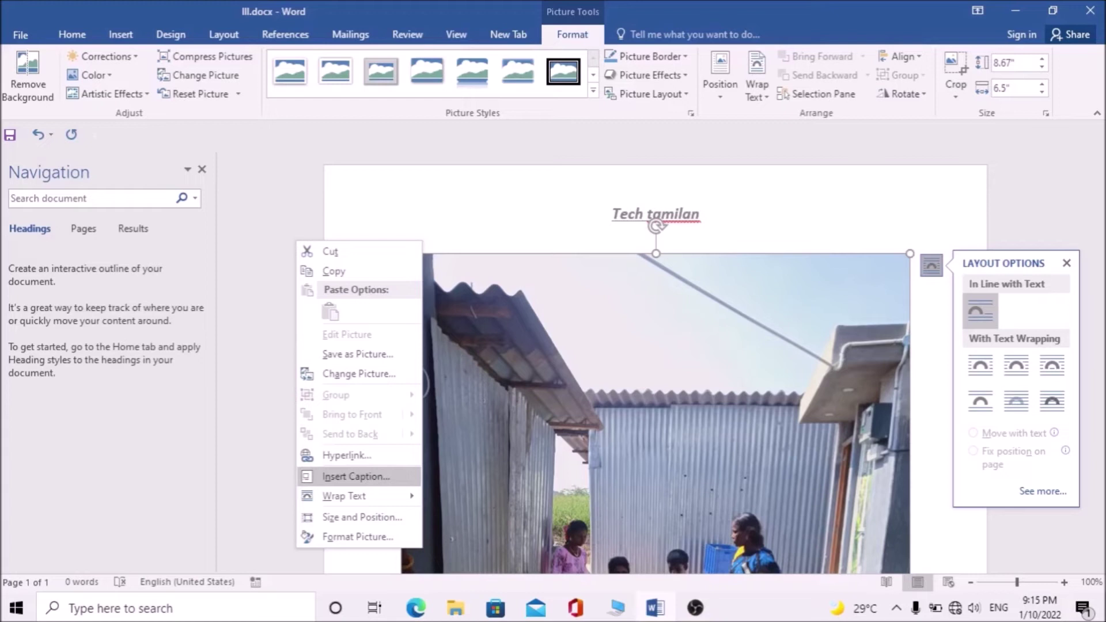
Step: Choose Insert Caption from the shed photo's shortcut menu
{"action": "left_click", "coordinate": [356, 476]}
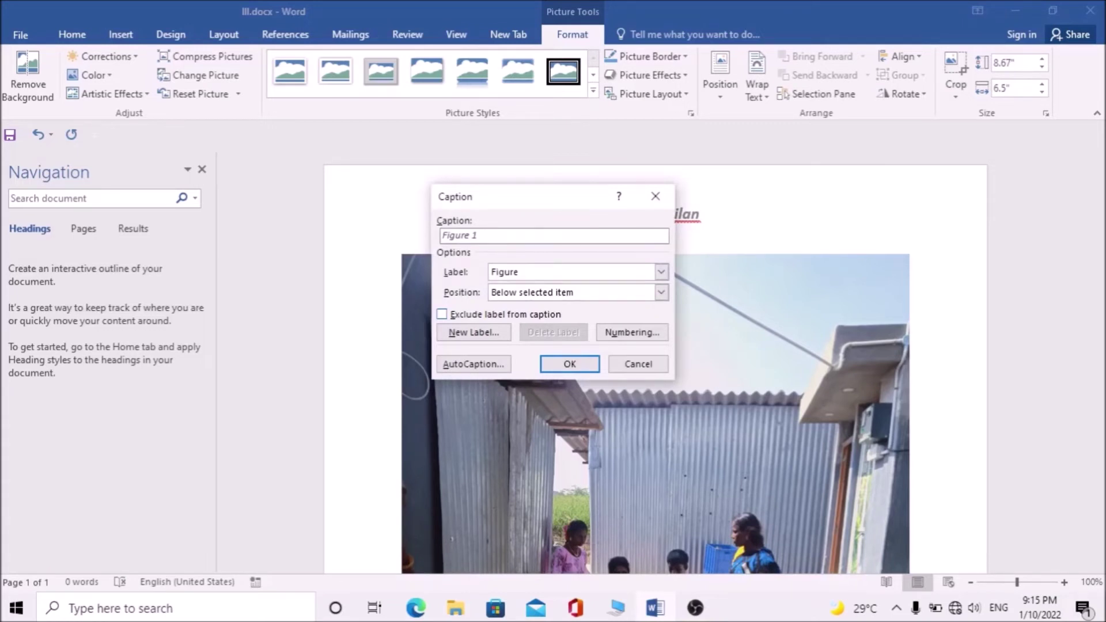
Step: Add the 'Figure 1' caption with position 'Below selected item' and confirm
{"action": "key", "text": "Tab"}
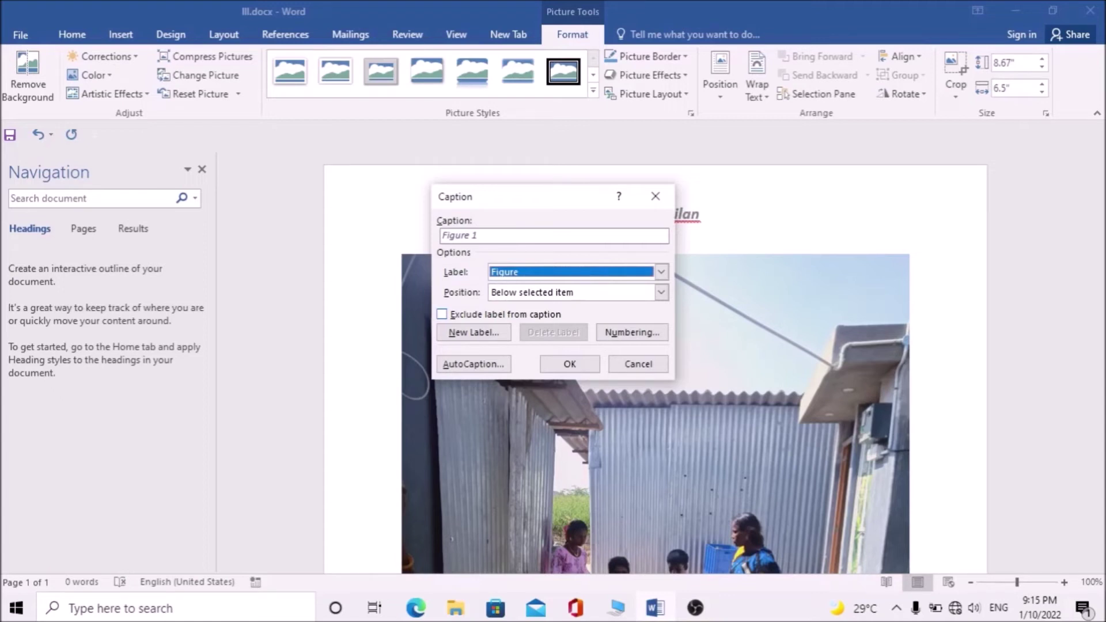
{"action": "key", "text": "Tab"}
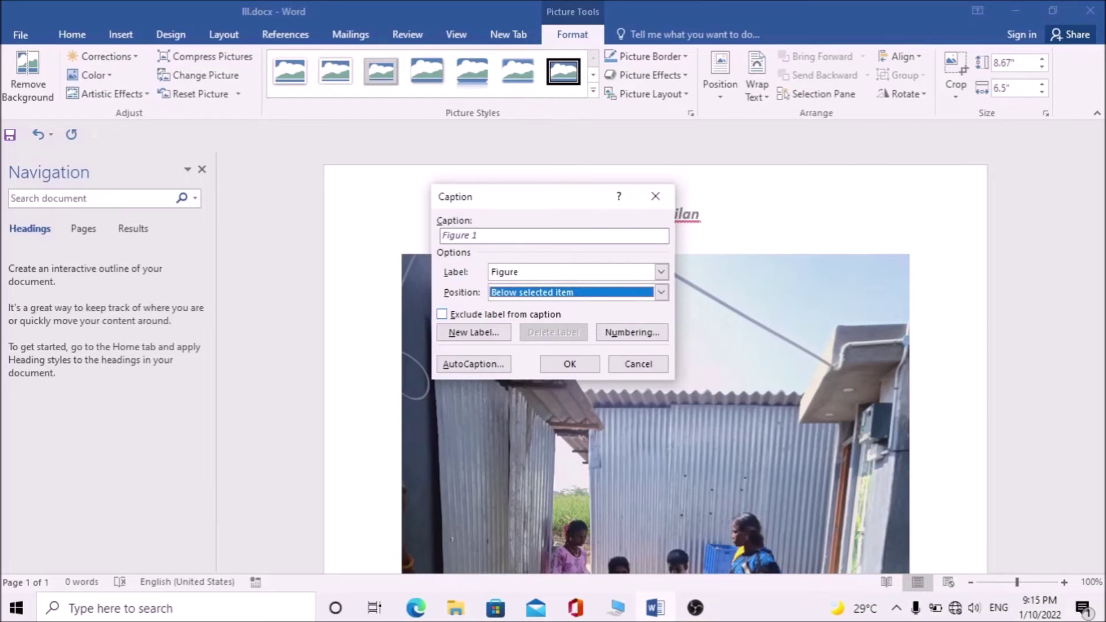
{"action": "key", "text": "alt+Down"}
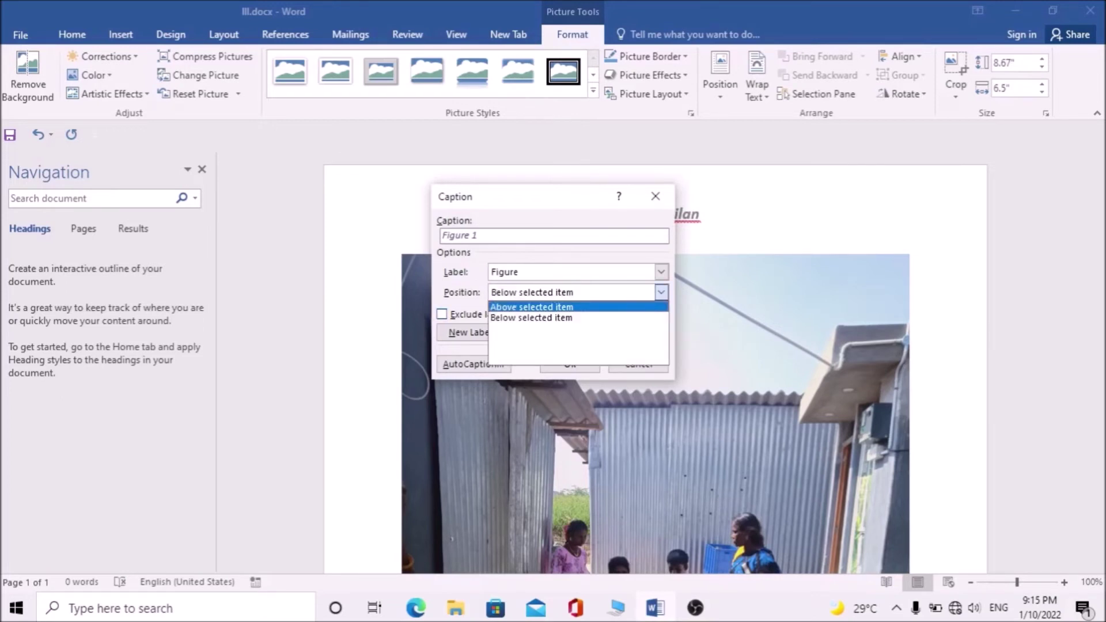
{"action": "key", "text": "Down"}
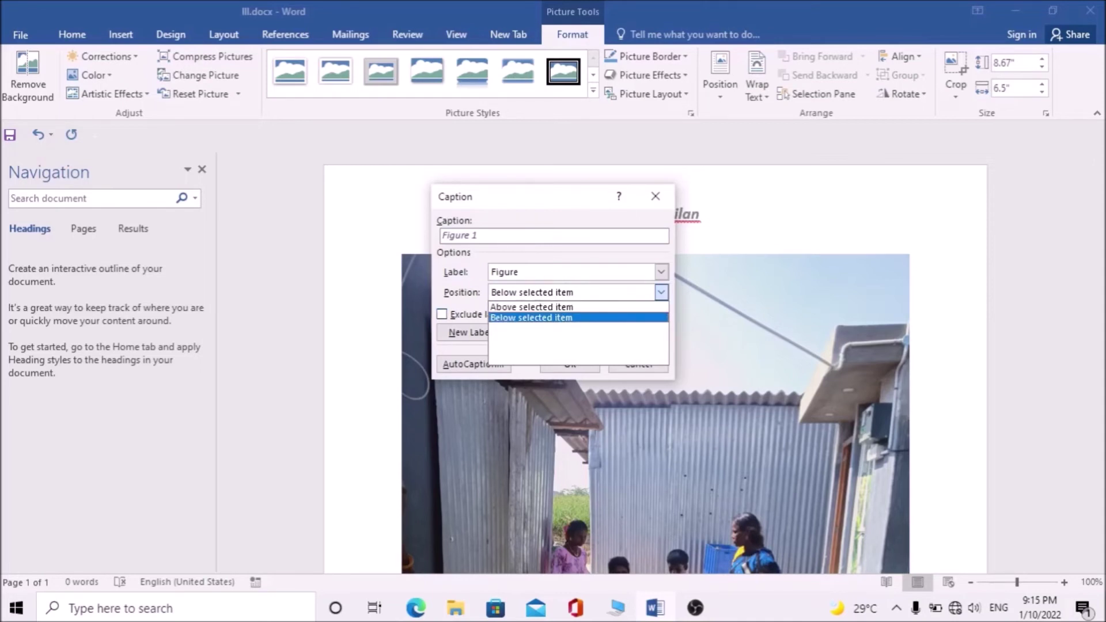
{"action": "key", "text": "Tab"}
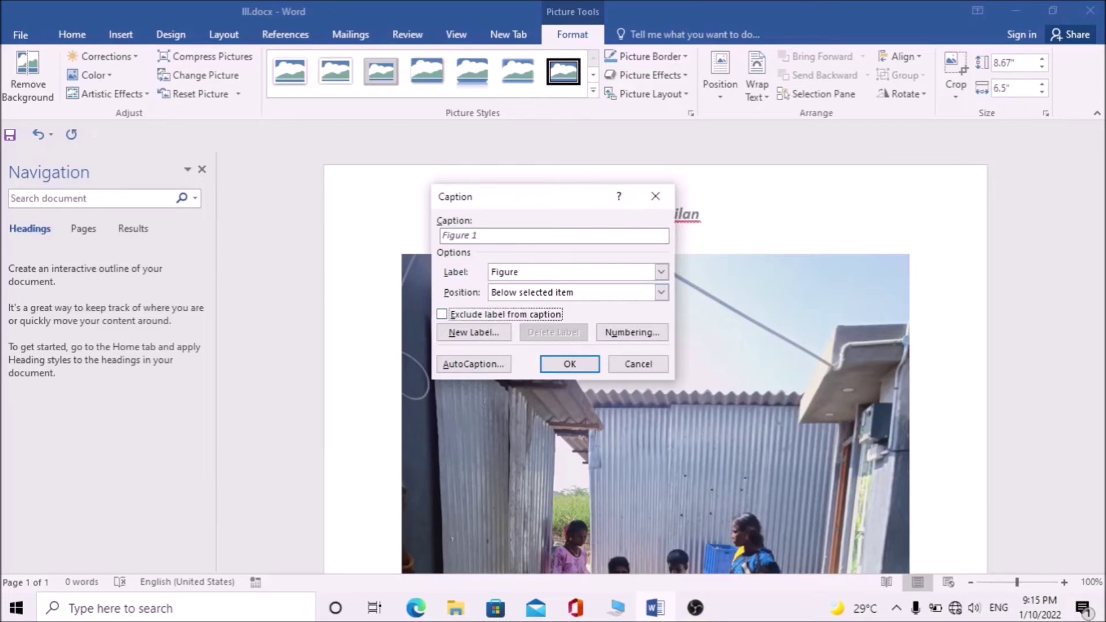
{"action": "key", "text": "Tab"}
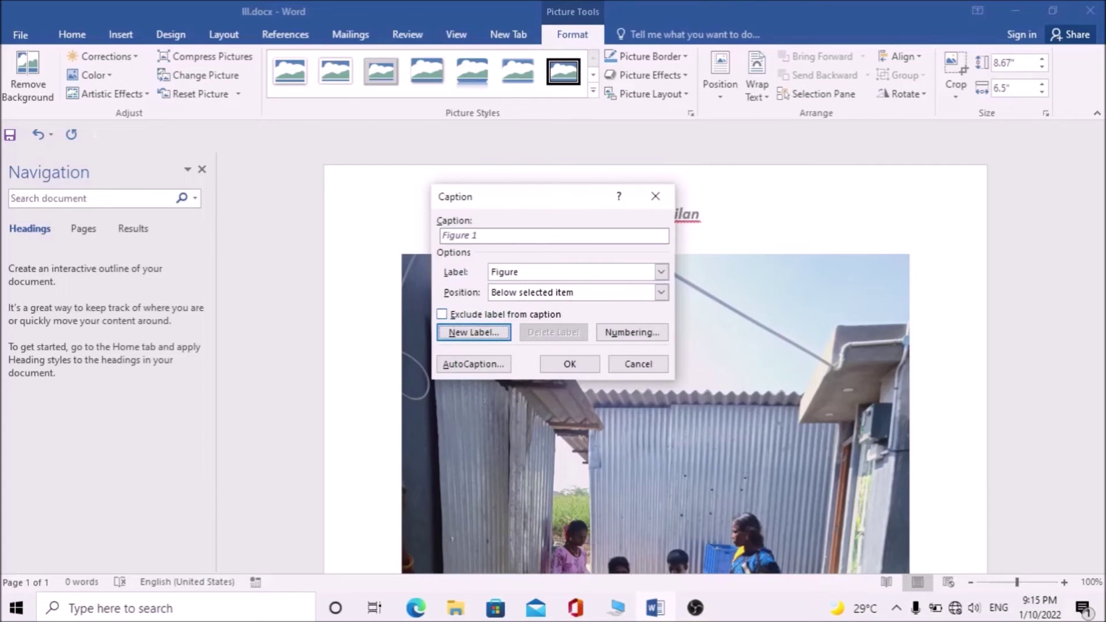
{"action": "key", "text": "Tab"}
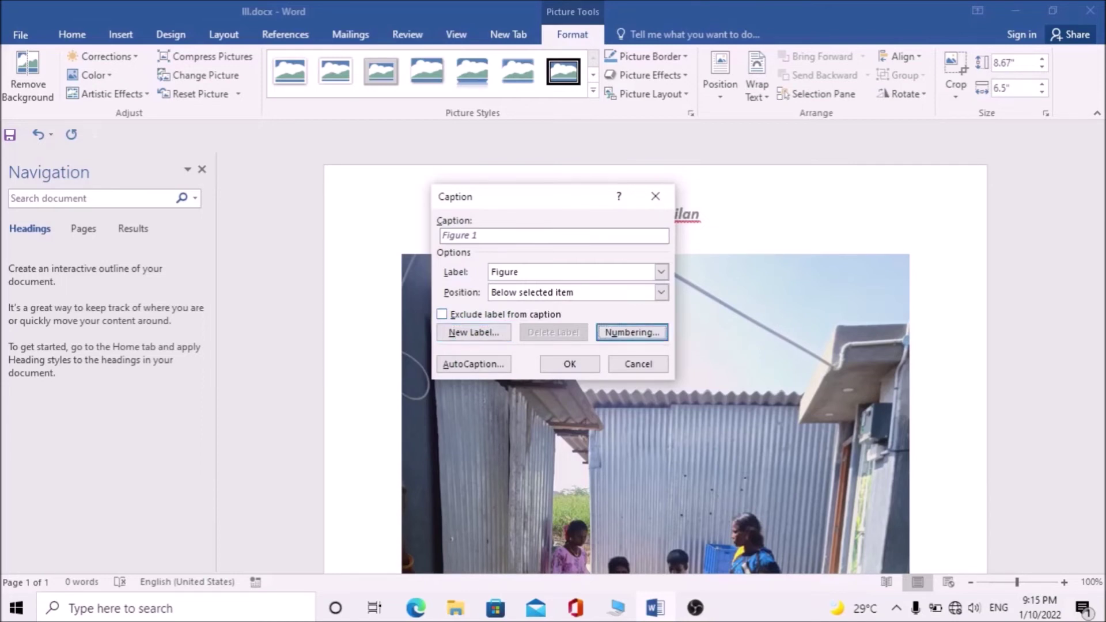
{"action": "key", "text": "Tab"}
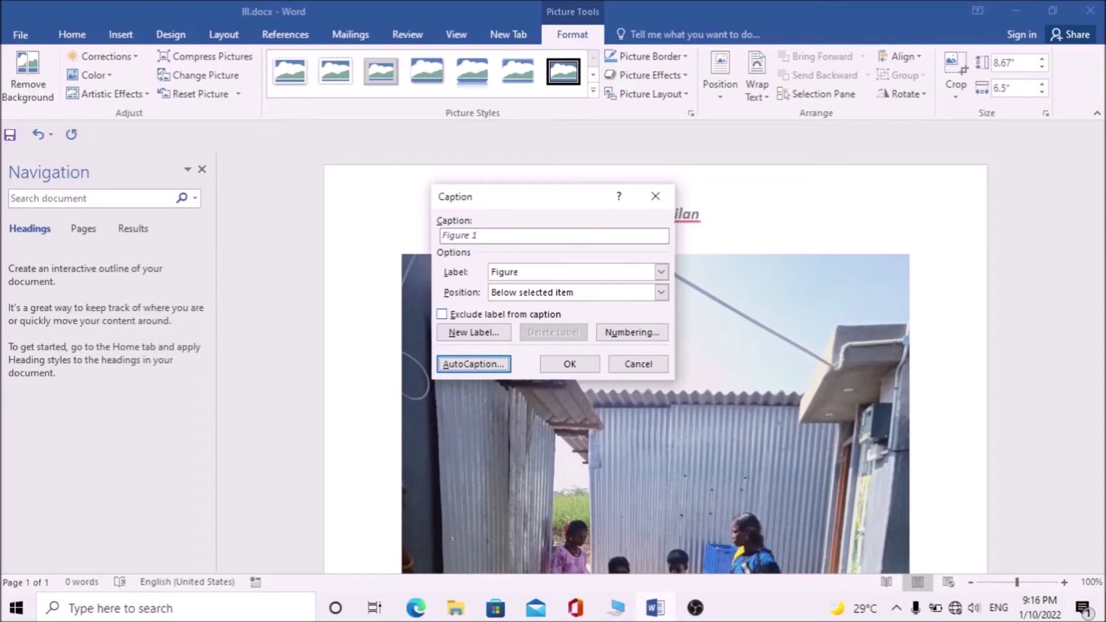
{"action": "key", "text": "Tab"}
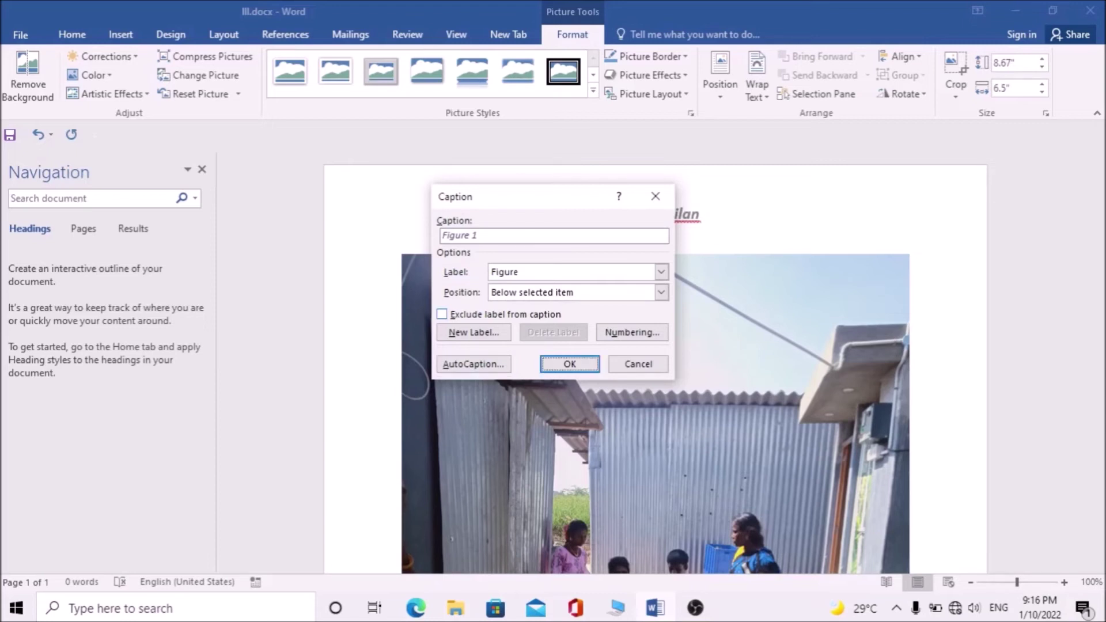
{"action": "key", "text": "Return"}
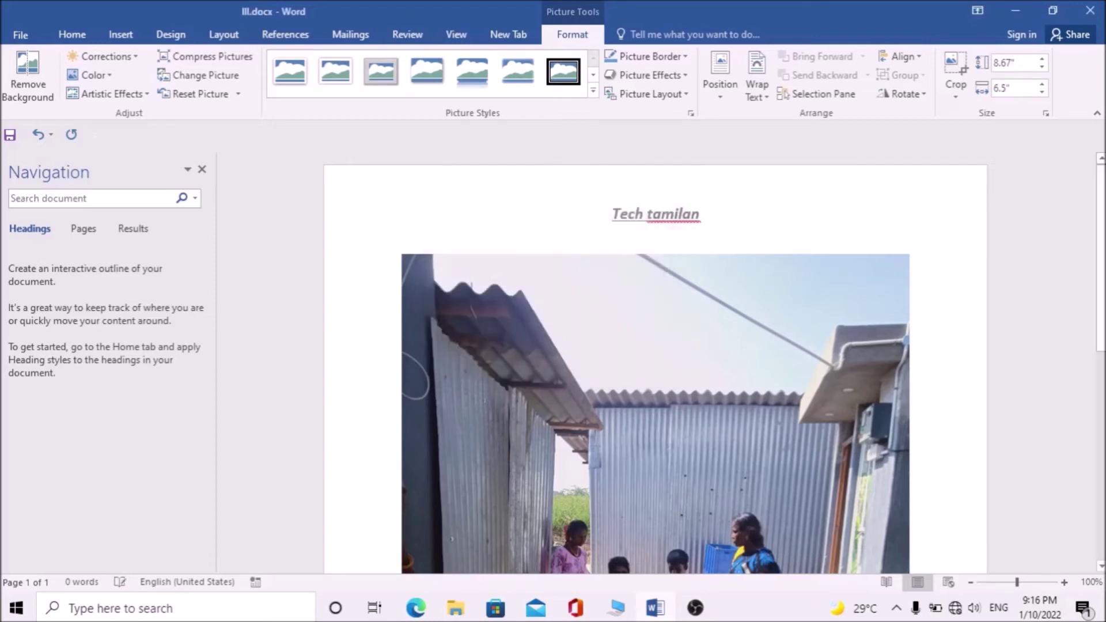
Step: Delete the extra space after 'Figure 1' on the caption line
{"action": "key", "text": "BackSpace"}
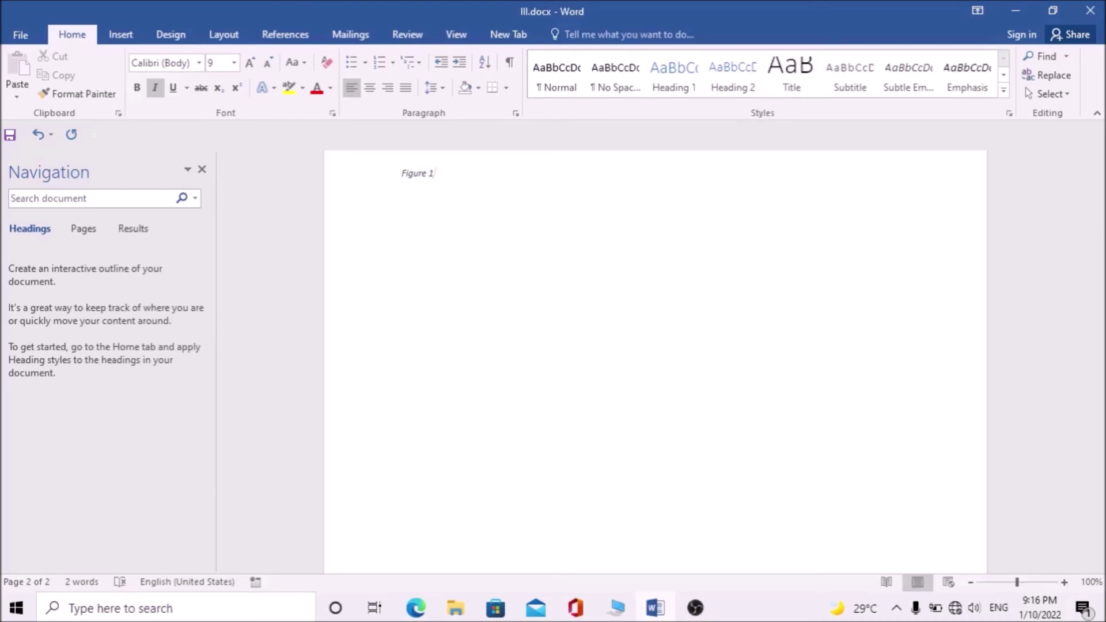
{"action": "right_click", "coordinate": [433, 176]}
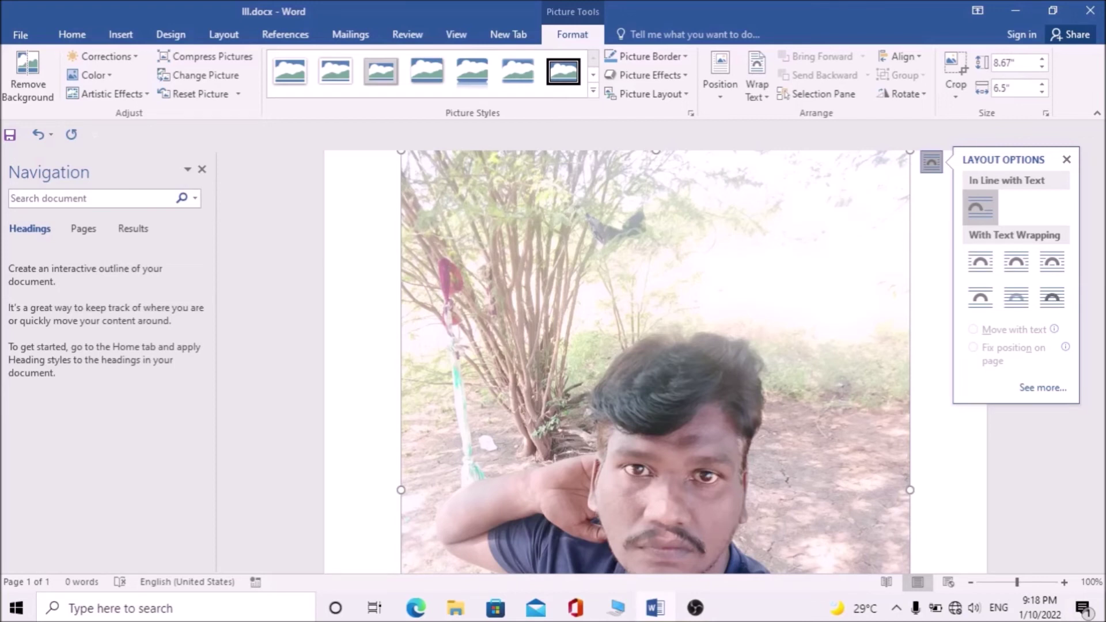
Step: Open Size and Position for the portrait photo and select its Height Absolute value
{"action": "right_click", "coordinate": [297, 241]}
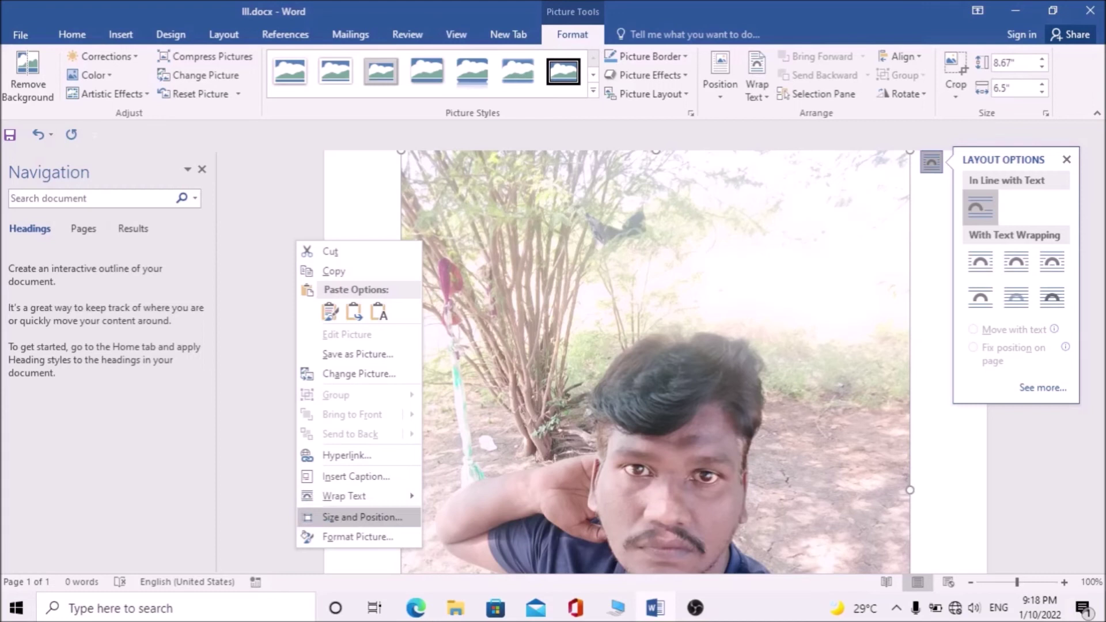
{"action": "left_click", "coordinate": [362, 516]}
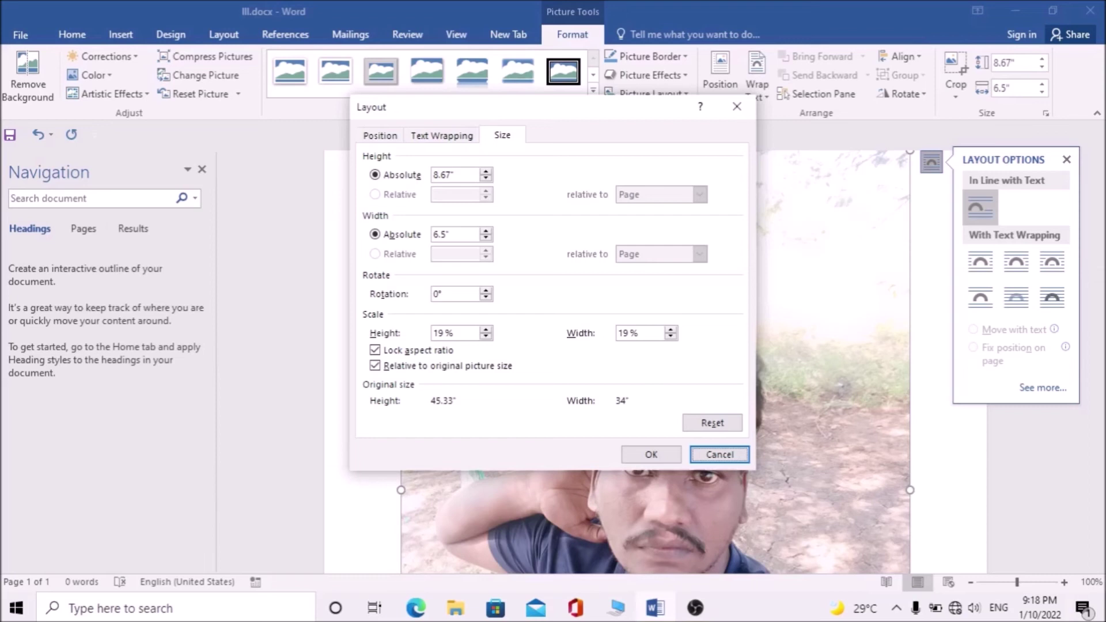
{"action": "key", "text": "Tab"}
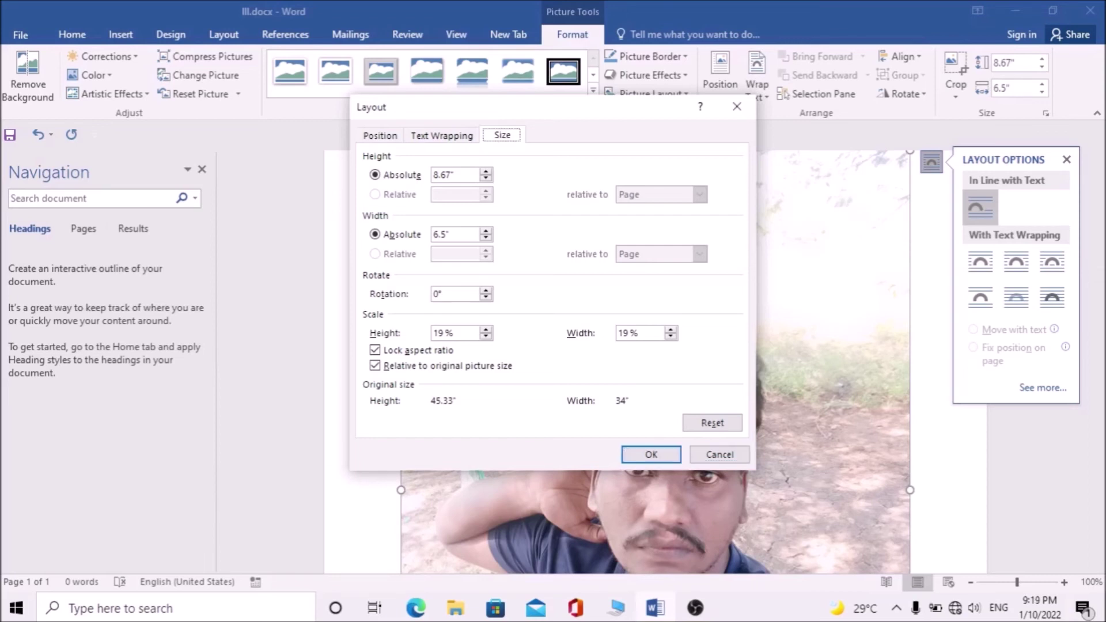
{"action": "key", "text": "Tab"}
{"action": "key", "text": "Tab"}
{"action": "left_click", "coordinate": [455, 175]}
Step: Scale the portrait photo to 5% with locked aspect ratio, giving 2.28" by 1.71"
{"action": "key", "text": "BackSpace"}
{"action": "key", "text": "BackSpace"}
{"action": "key", "text": "BackSpace"}
{"action": "key", "text": "BackSpace"}
{"action": "key", "text": "BackSpace"}
{"action": "type", "text": "4.67"}
{"action": "key", "text": "Tab"}
{"action": "key", "text": "Tab"}
{"action": "key", "text": "Tab"}
{"action": "key", "text": "Tab"}
{"action": "key", "text": "Tab"}
{"action": "left_click", "coordinate": [443, 333]}
{"action": "key", "text": "End"}
{"action": "key", "text": "BackSpace"}
{"action": "key", "text": "BackSpace"}
{"action": "key", "text": "BackSpace"}
{"action": "key", "text": "BackSpace"}
{"action": "type", "text": "5"}
{"action": "left_click", "coordinate": [619, 333]}
{"action": "key", "text": "Tab"}
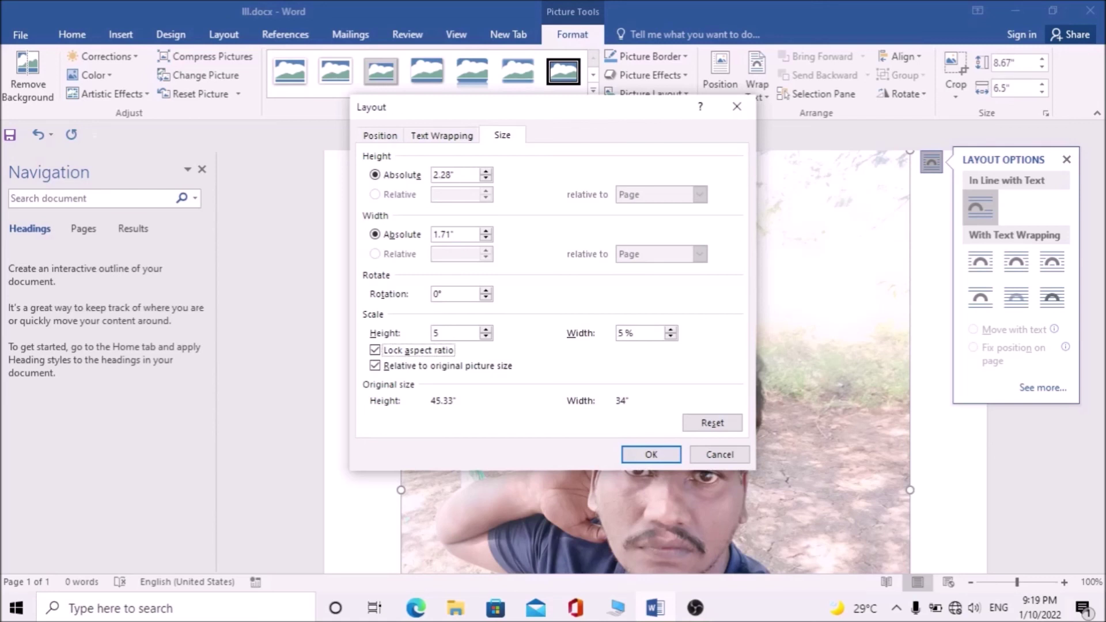
{"action": "key", "text": "Tab"}
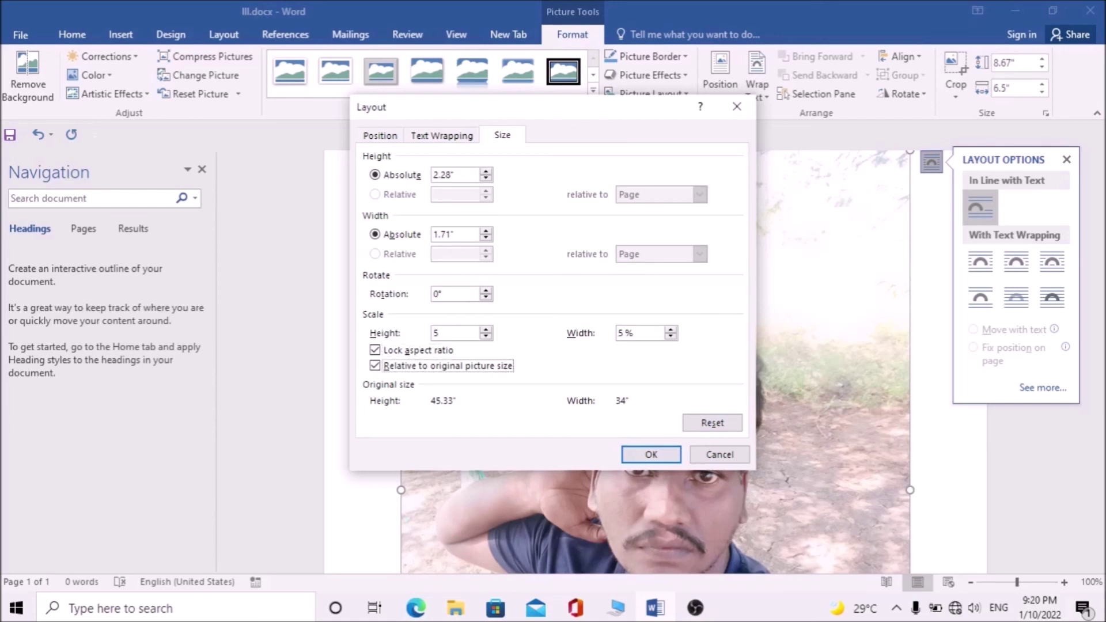
{"action": "key", "text": "Tab"}
{"action": "key", "text": "Tab"}
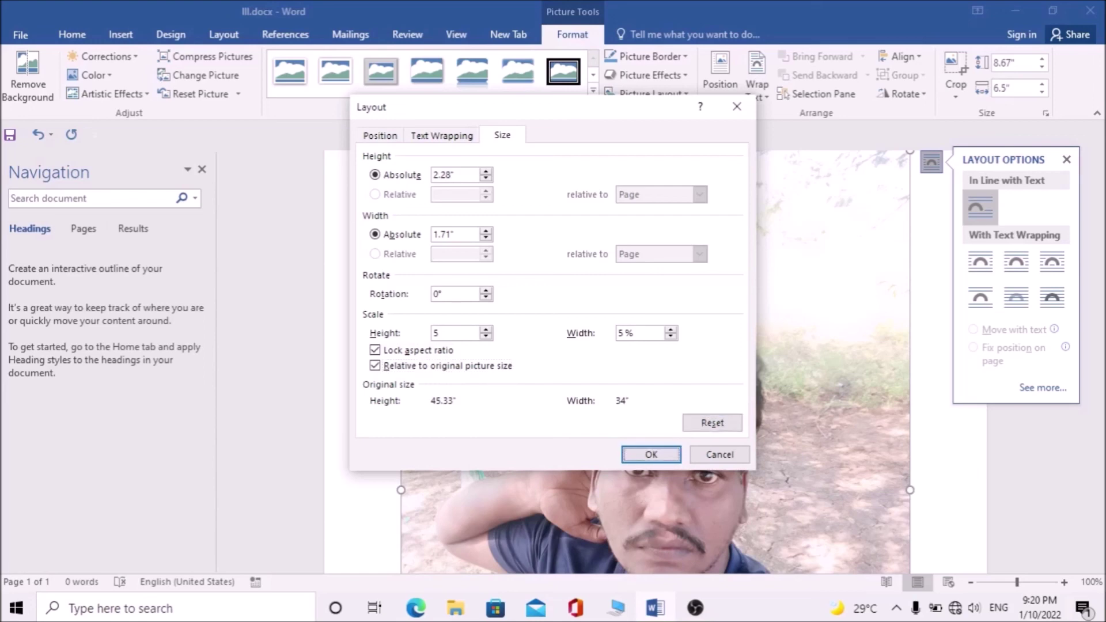
{"action": "key", "text": "Return"}
{"action": "key", "text": "ctrl+z"}
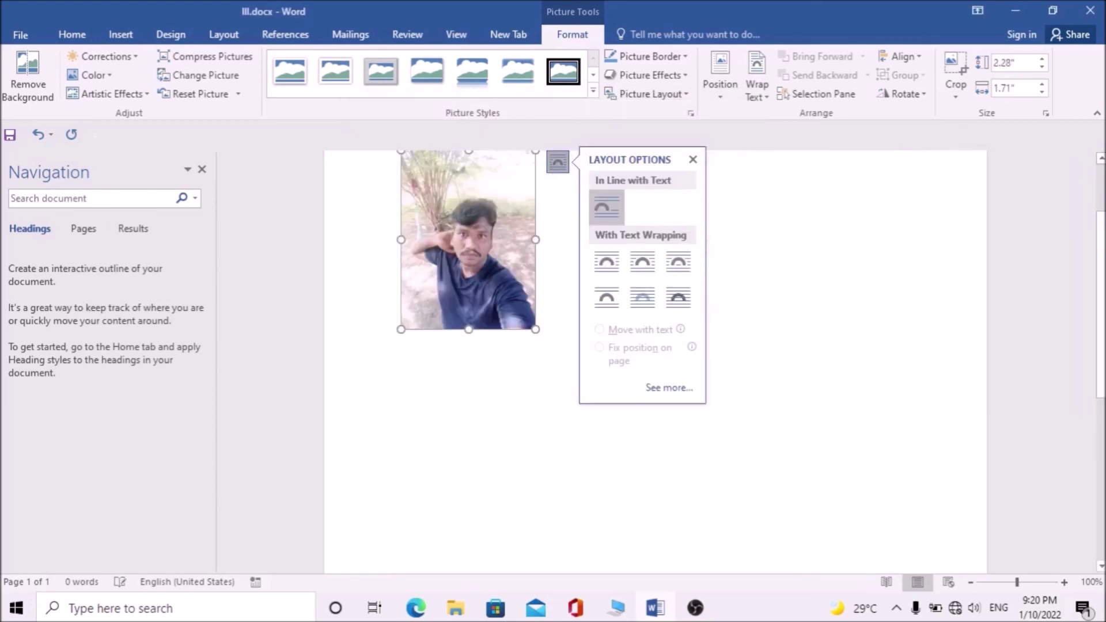